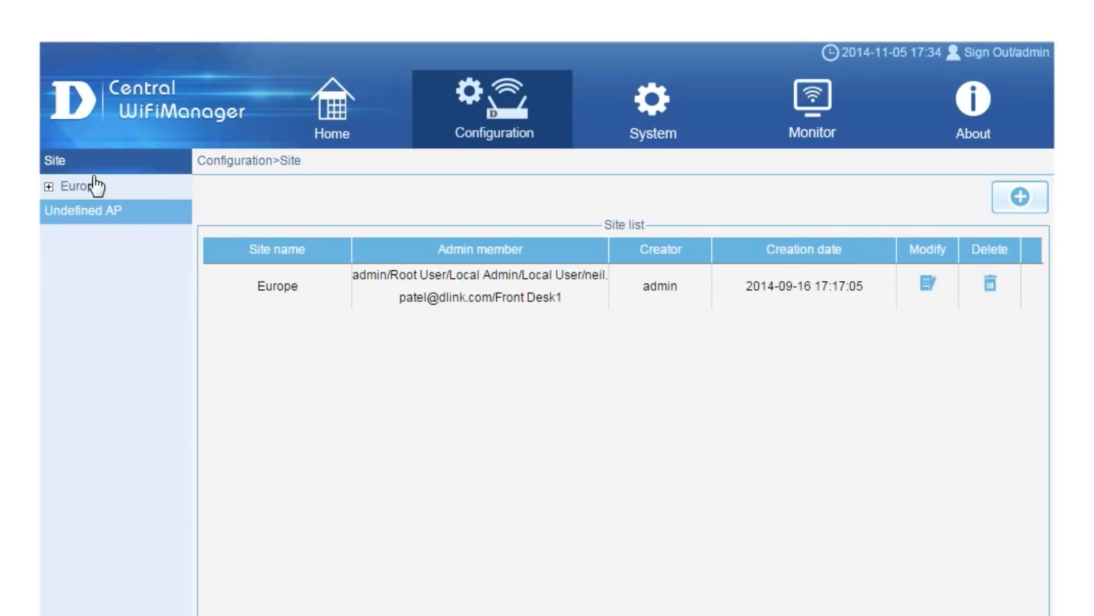
Create site USA with New user and Local Admin as members, then open its network list.
{"action": "left_click", "coordinate": [1019, 198]}
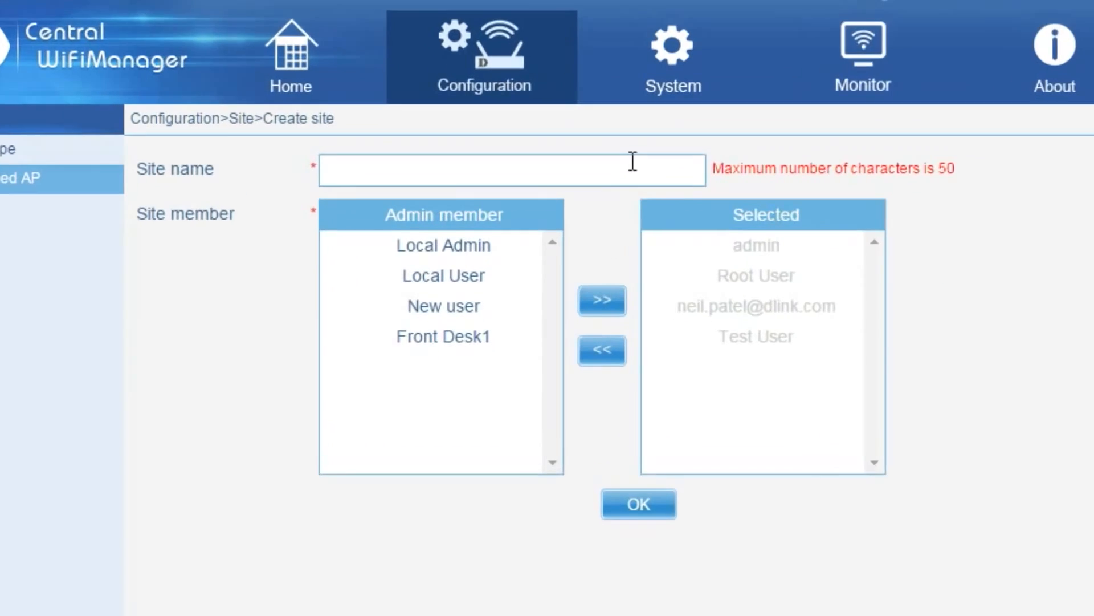
{"action": "left_click", "coordinate": [621, 196]}
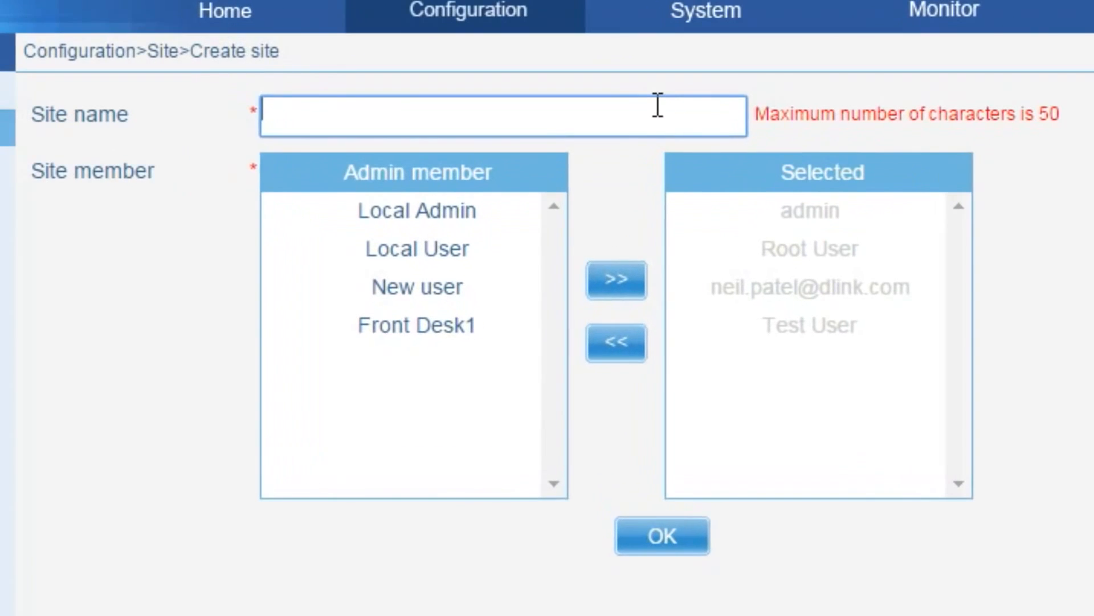
{"action": "type", "text": "USA"}
{"action": "left_click", "coordinate": [429, 286]}
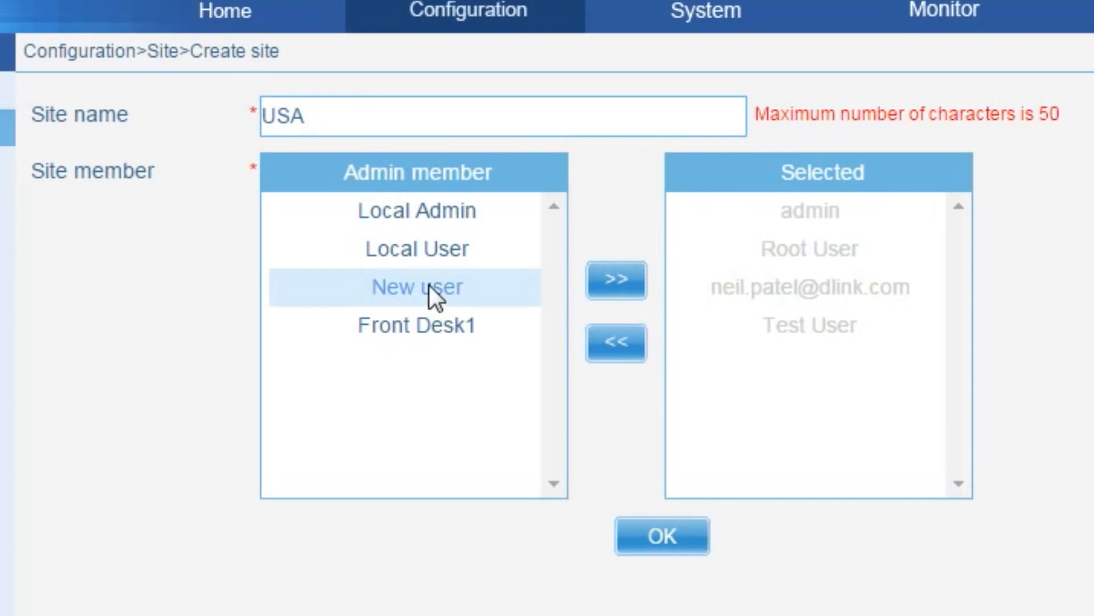
{"action": "left_click", "coordinate": [597, 278]}
{"action": "left_click", "coordinate": [455, 218]}
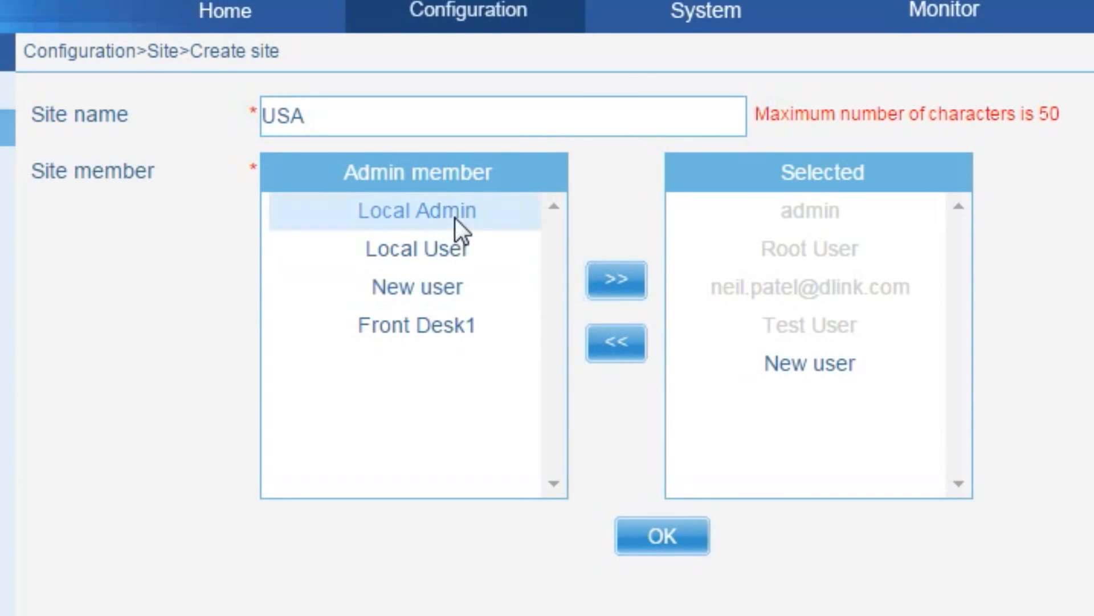
{"action": "left_click", "coordinate": [594, 270]}
{"action": "left_click", "coordinate": [664, 536]}
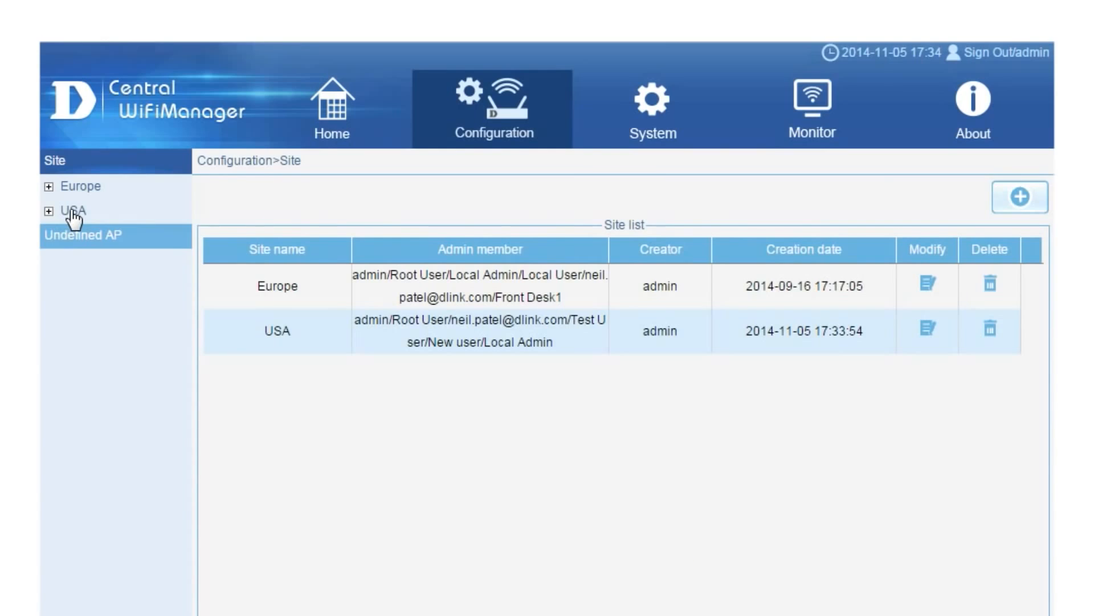
{"action": "left_click", "coordinate": [72, 212]}
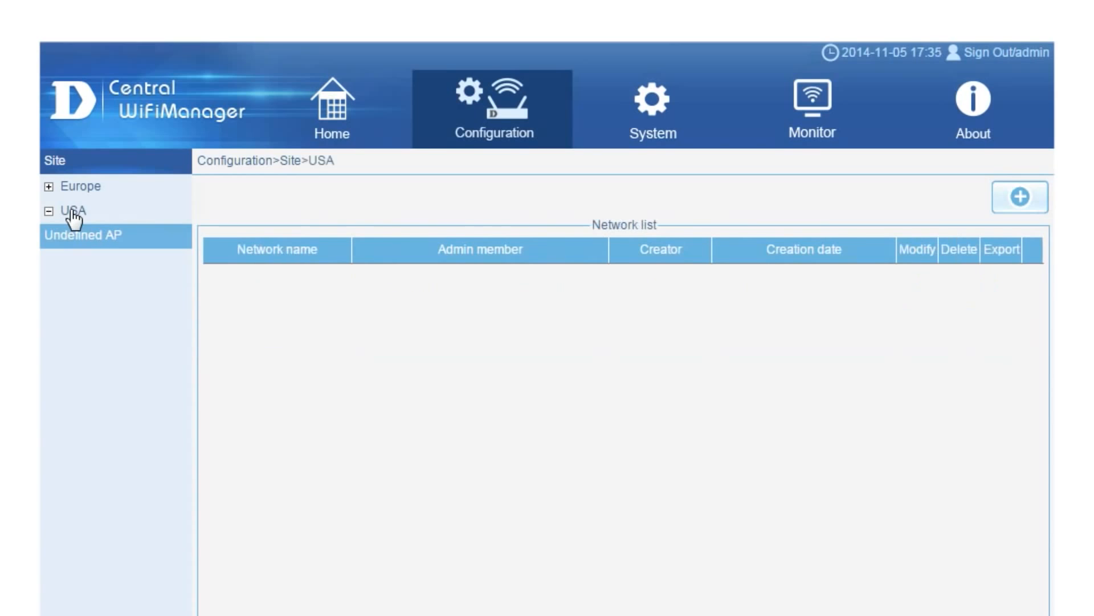
Add the New York and Los Angeles networks under the USA site.
{"action": "left_click", "coordinate": [1024, 208]}
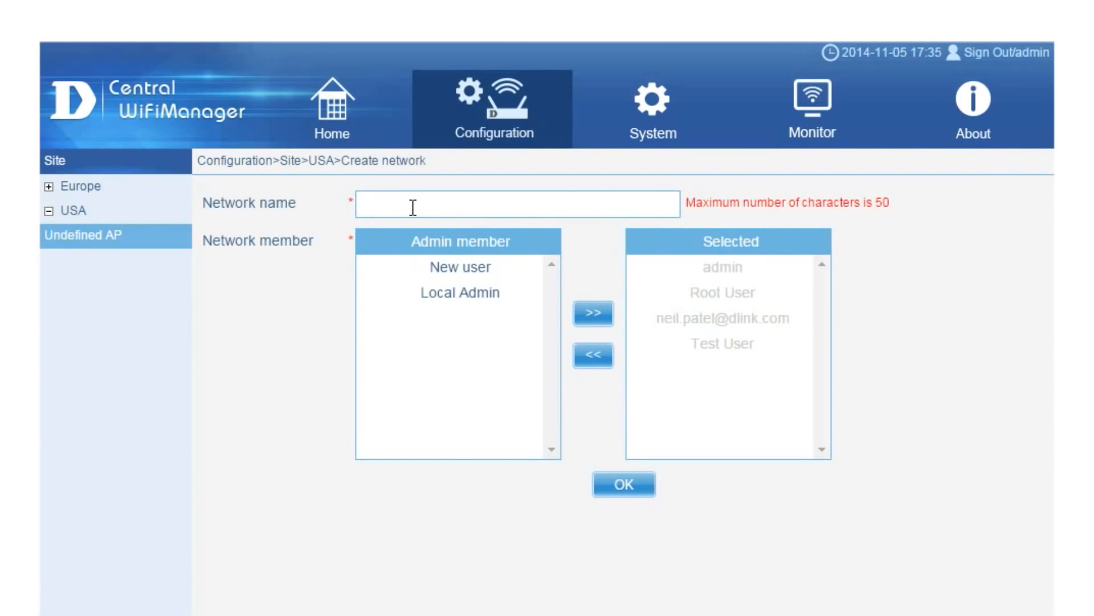
{"action": "left_click", "coordinate": [412, 207]}
{"action": "type", "text": "New York"}
{"action": "type", "text": "Los Angel"}
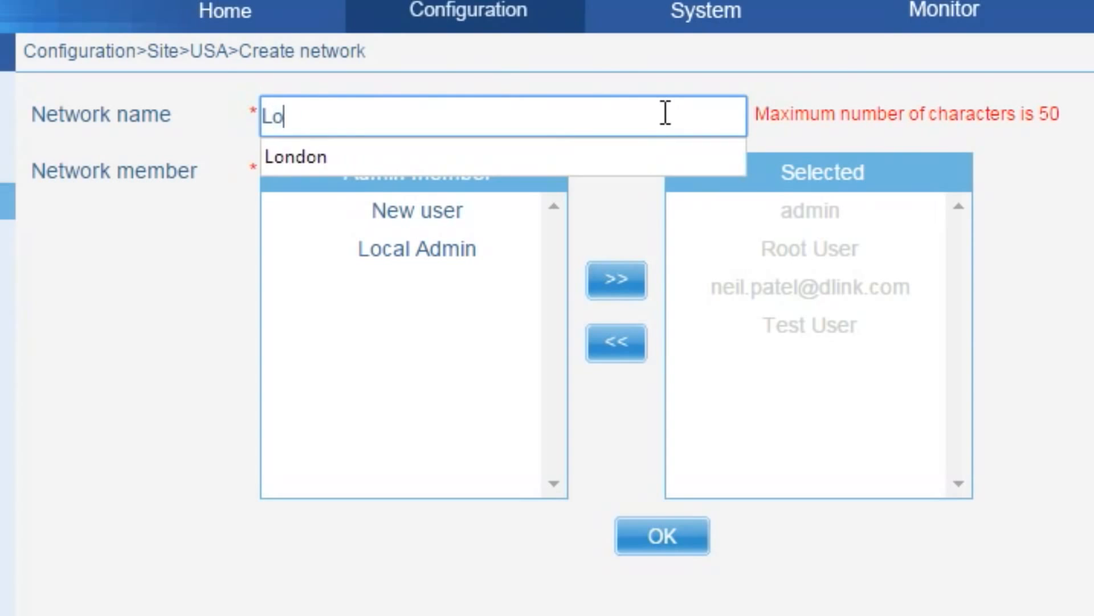
{"action": "type", "text": "es"}
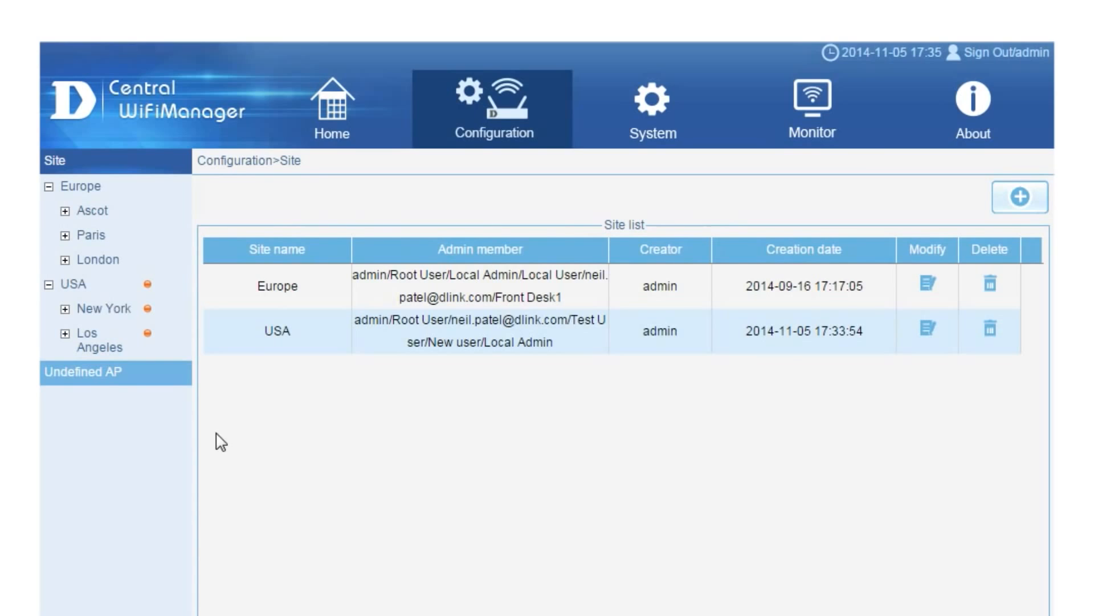
Show the empty SSID list of the New York network under USA.
{"action": "left_click", "coordinate": [65, 309]}
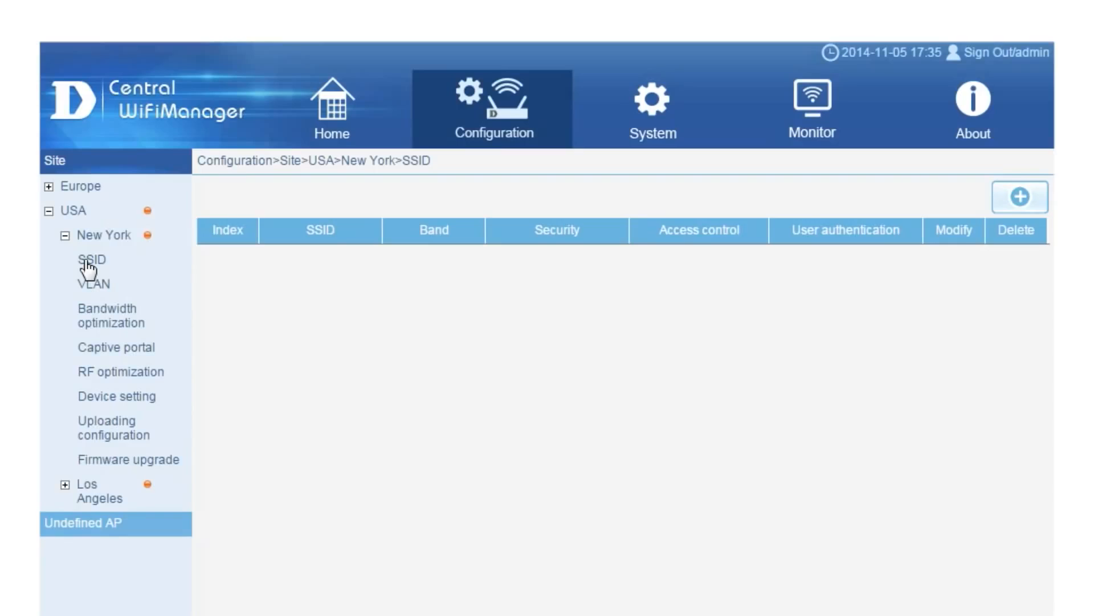
Add SSID CWM on 2.4G Primary with broadcast enabled and Open System security.
{"action": "left_click", "coordinate": [1021, 199]}
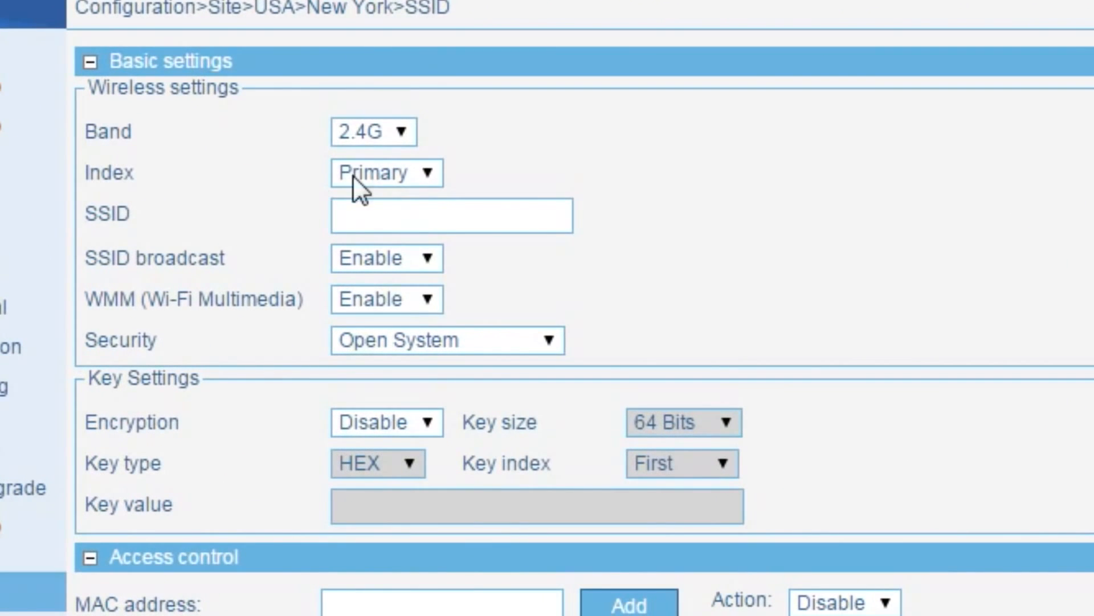
{"action": "left_click", "coordinate": [373, 178]}
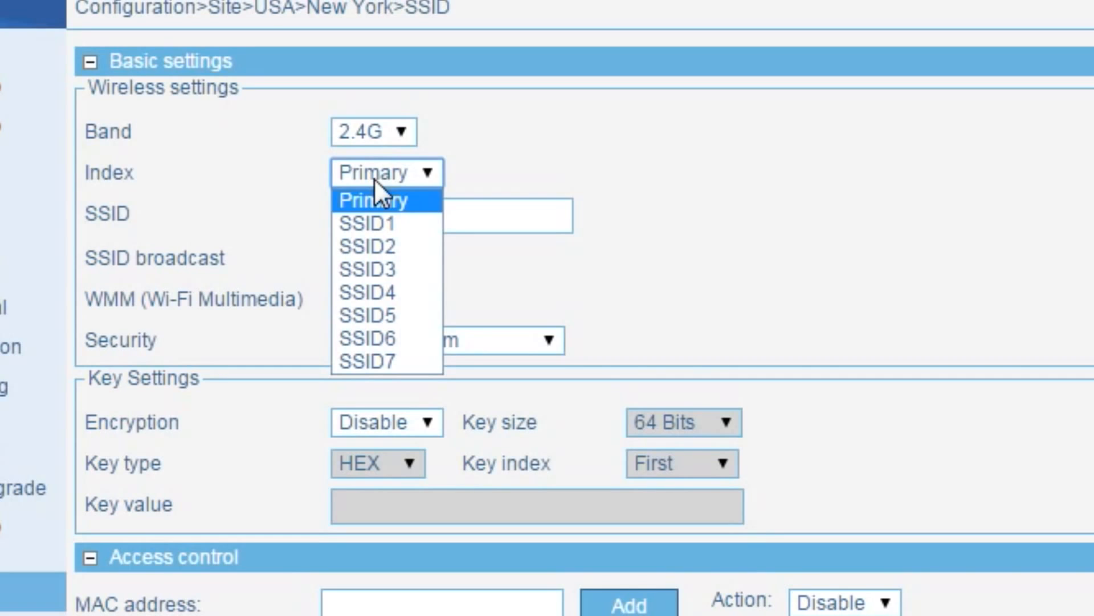
{"action": "left_click", "coordinate": [375, 180]}
{"action": "left_click", "coordinate": [362, 215]}
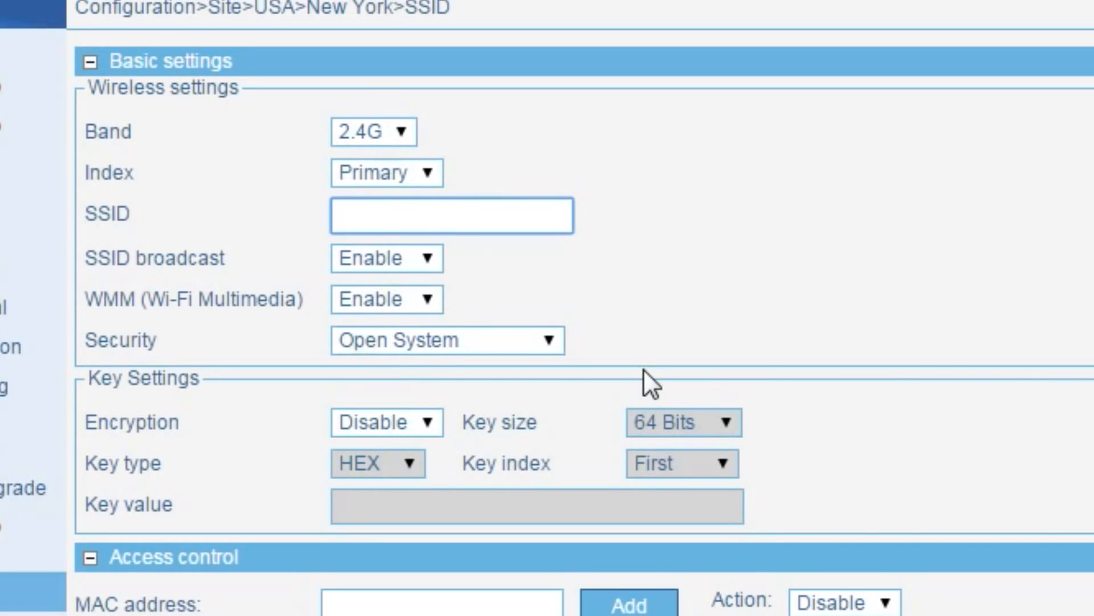
{"action": "type", "text": "CW"}
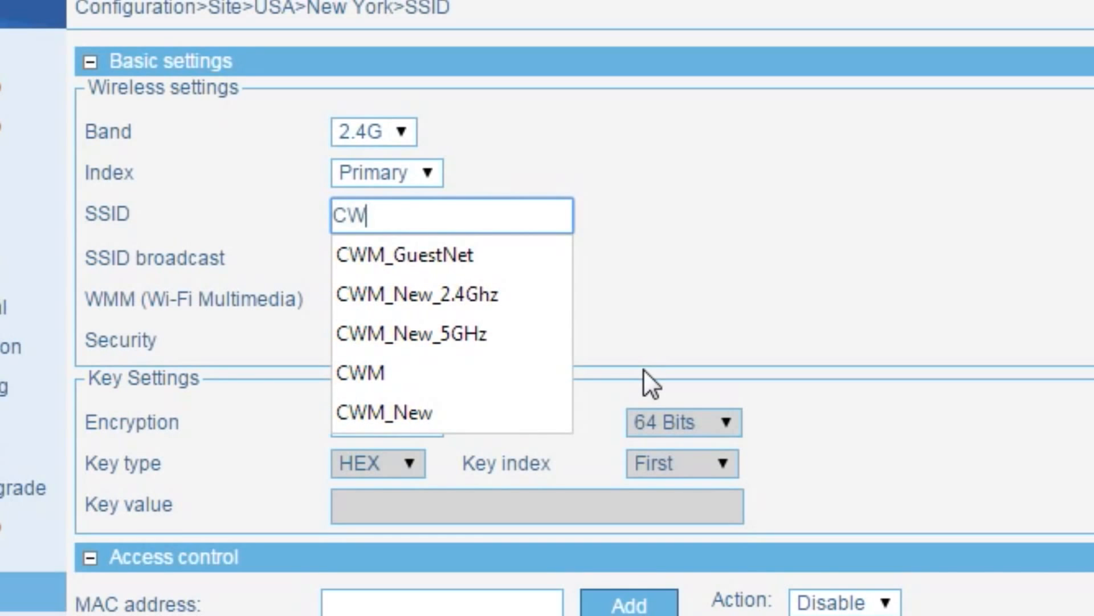
{"action": "type", "text": "M"}
{"action": "left_click", "coordinate": [782, 197]}
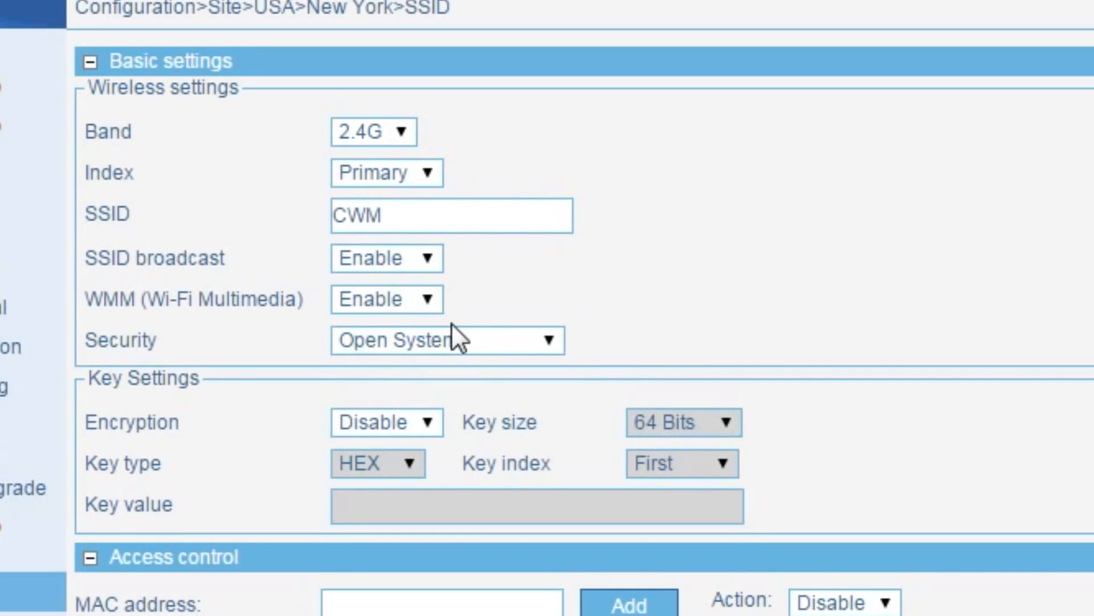
{"action": "left_click", "coordinate": [375, 258]}
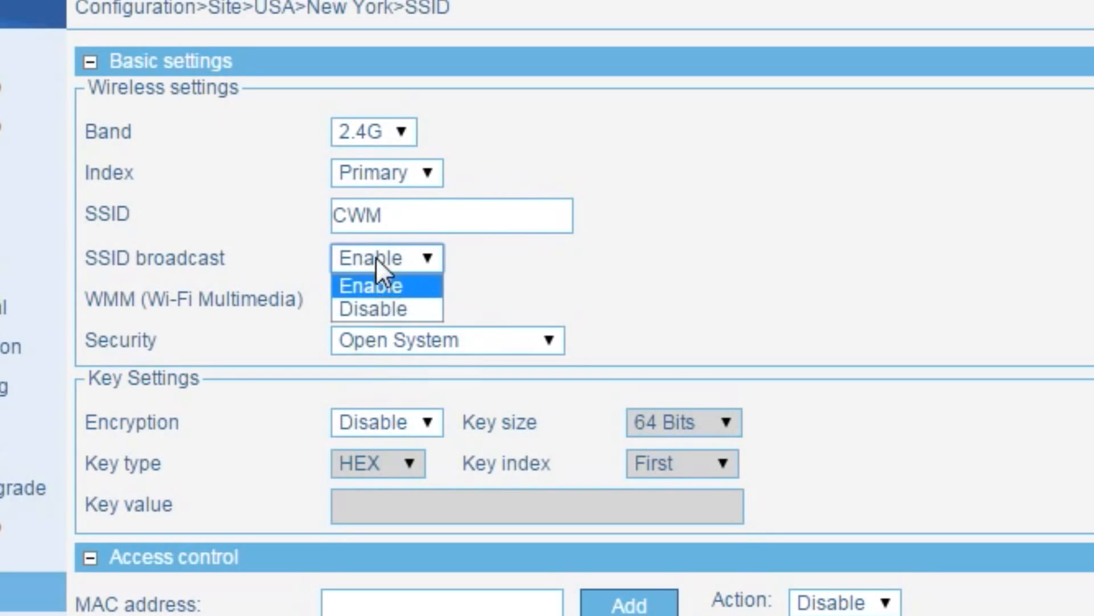
{"action": "left_click", "coordinate": [377, 282]}
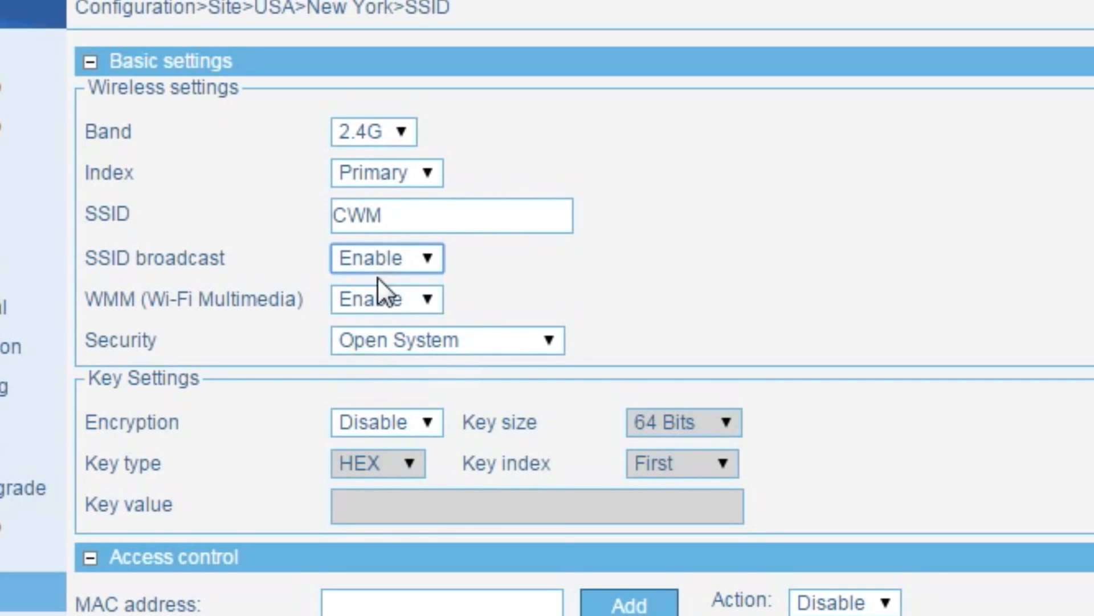
{"action": "left_click", "coordinate": [514, 340]}
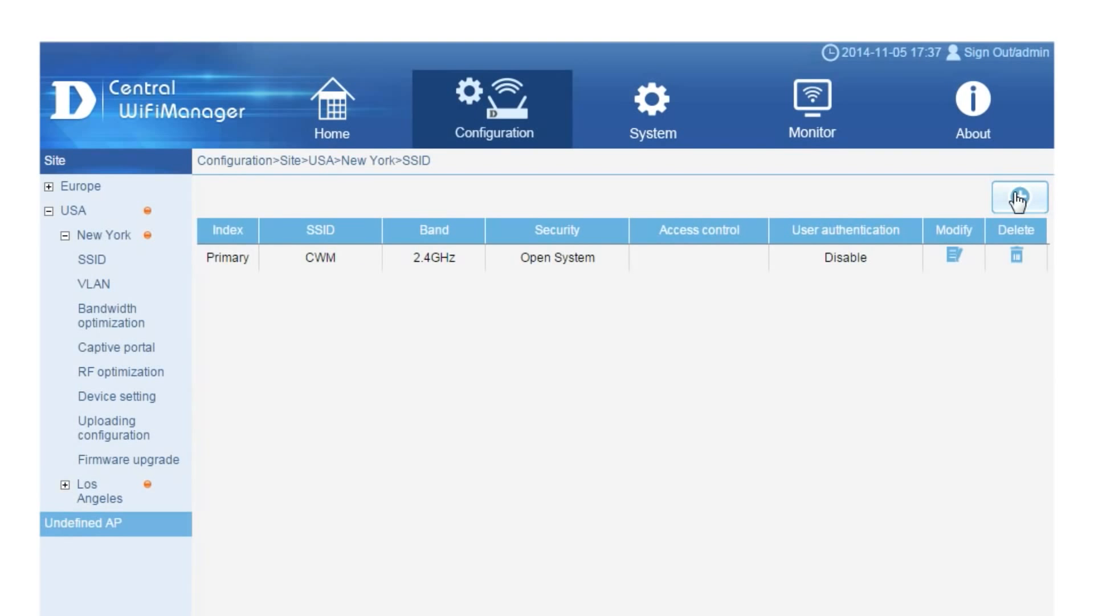
Start another SSID named CWM.
{"action": "left_click", "coordinate": [1018, 197]}
{"action": "type", "text": "CWM"}
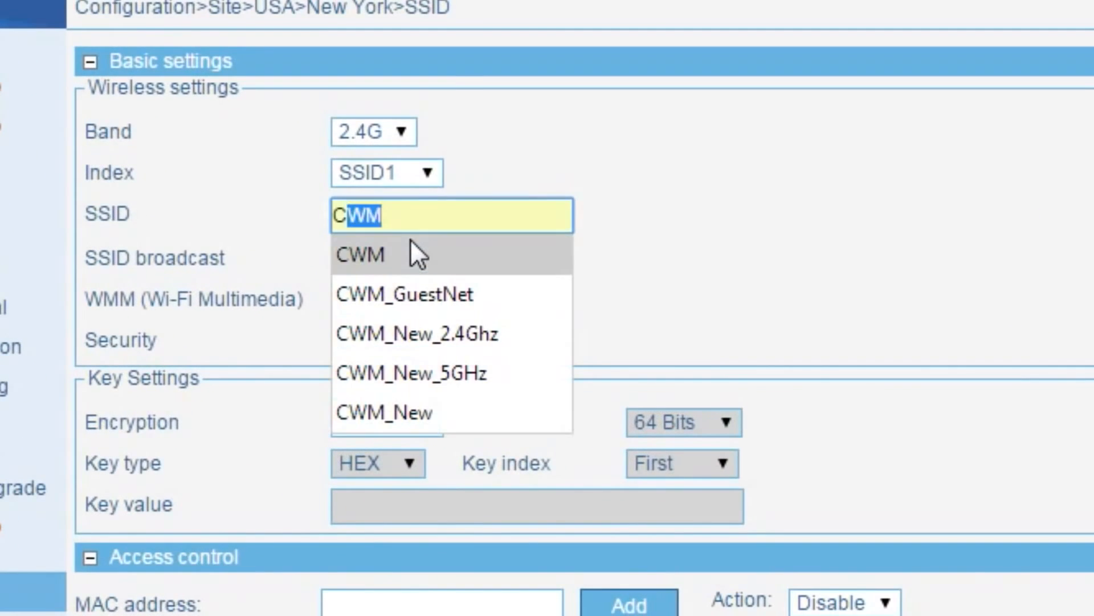
{"action": "left_click", "coordinate": [1062, 215]}
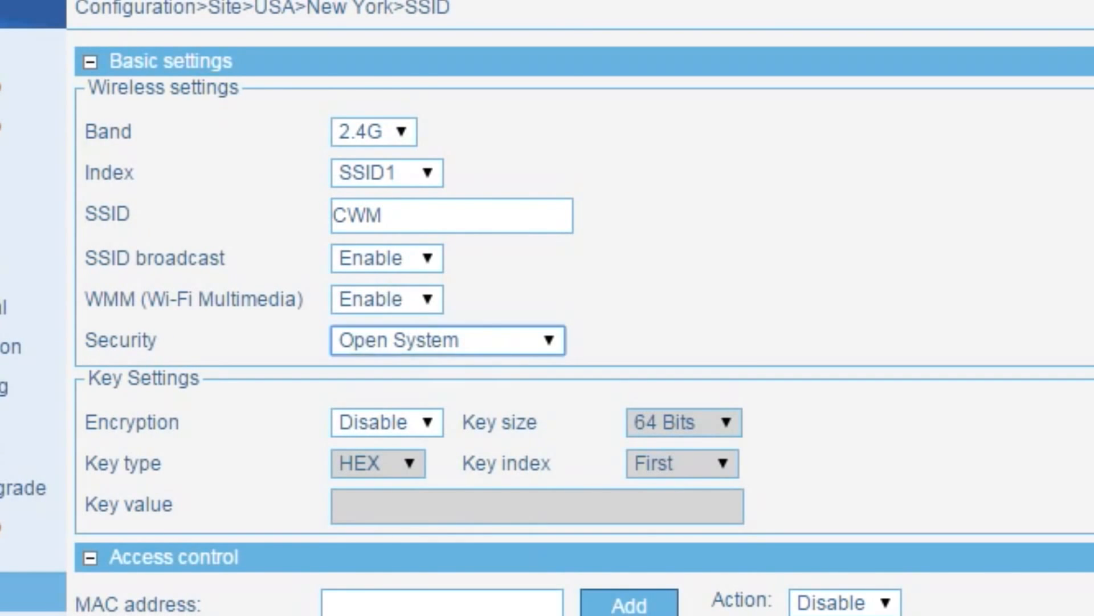
{"action": "scroll", "coordinate": [583, 322], "scroll_direction": "down", "scroll_amount": 5}
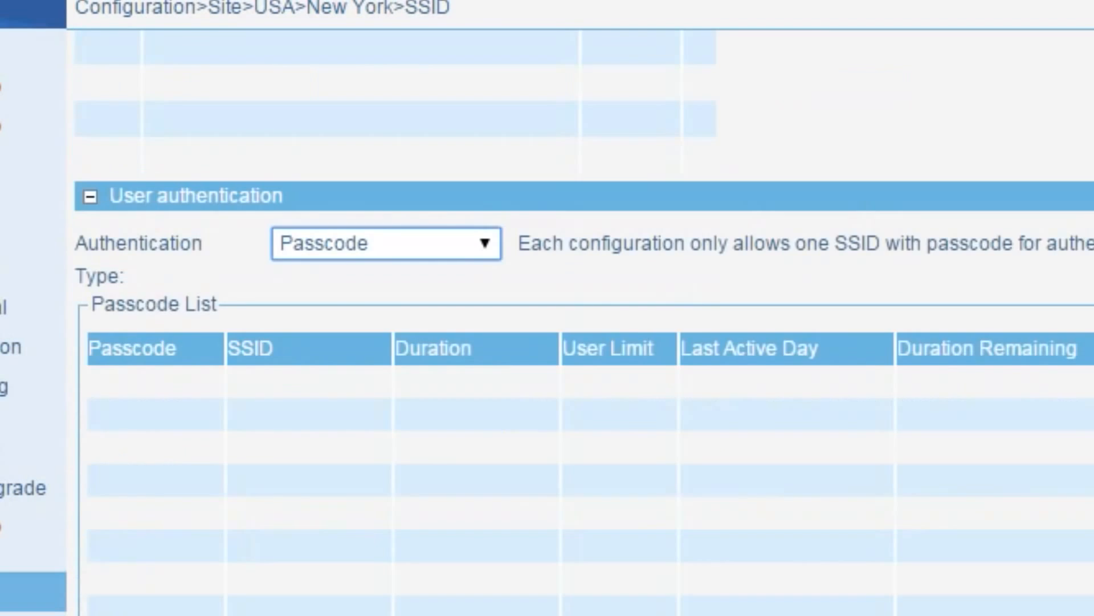
Use Username/password authentication, add user Guest in the Guest group with a password, and save.
{"action": "left_click", "coordinate": [435, 158]}
{"action": "left_click", "coordinate": [409, 212]}
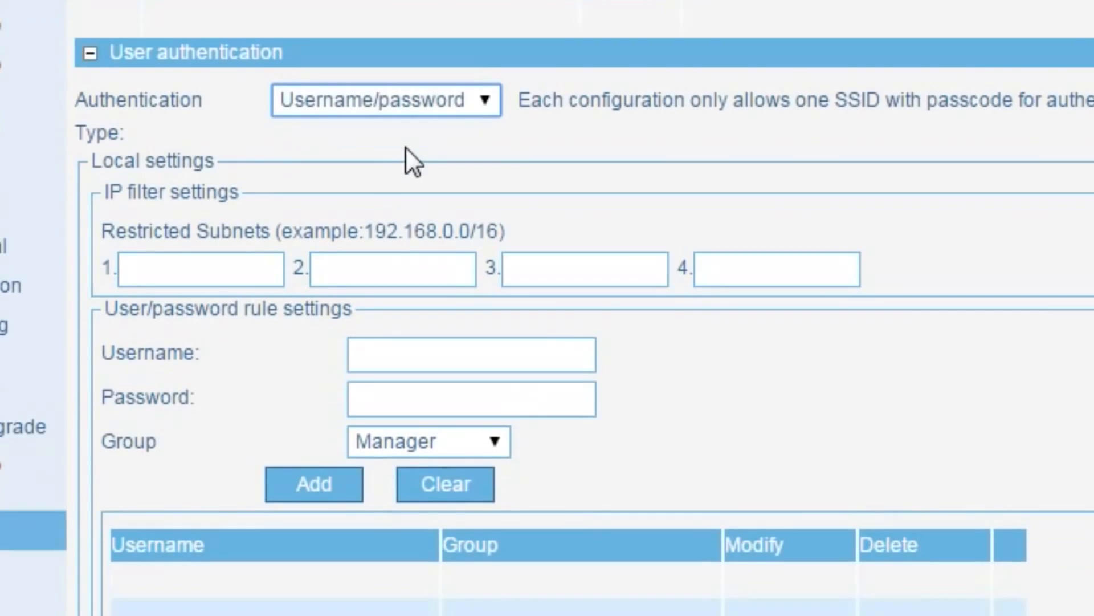
{"action": "type", "text": "Guest"}
{"action": "key", "text": "Tab"}
{"action": "type", "text": "123"}
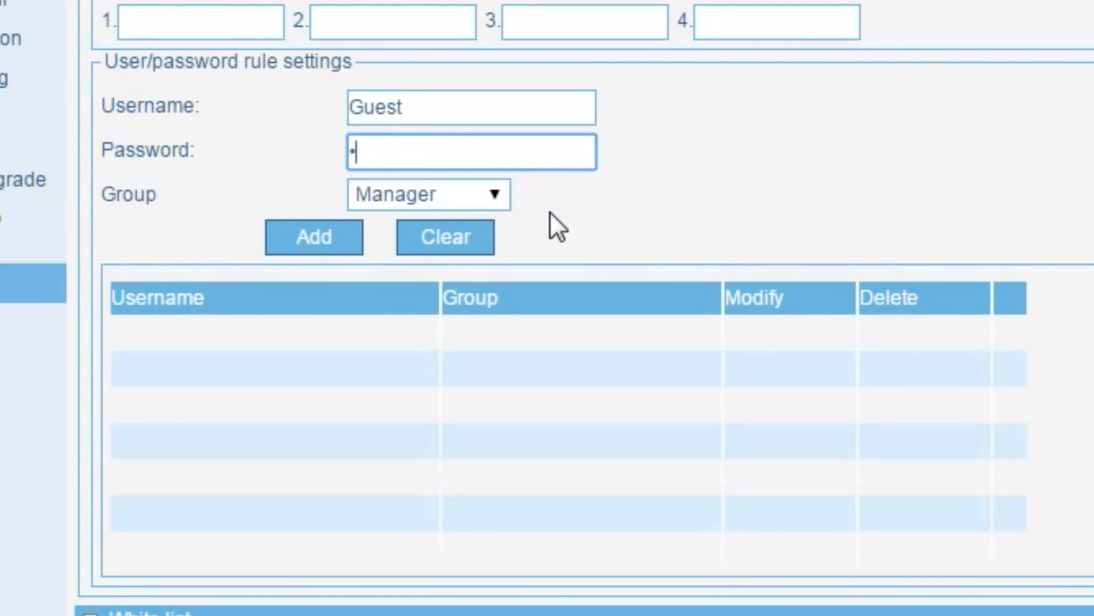
{"action": "type", "text": "456"}
{"action": "left_click", "coordinate": [398, 196]}
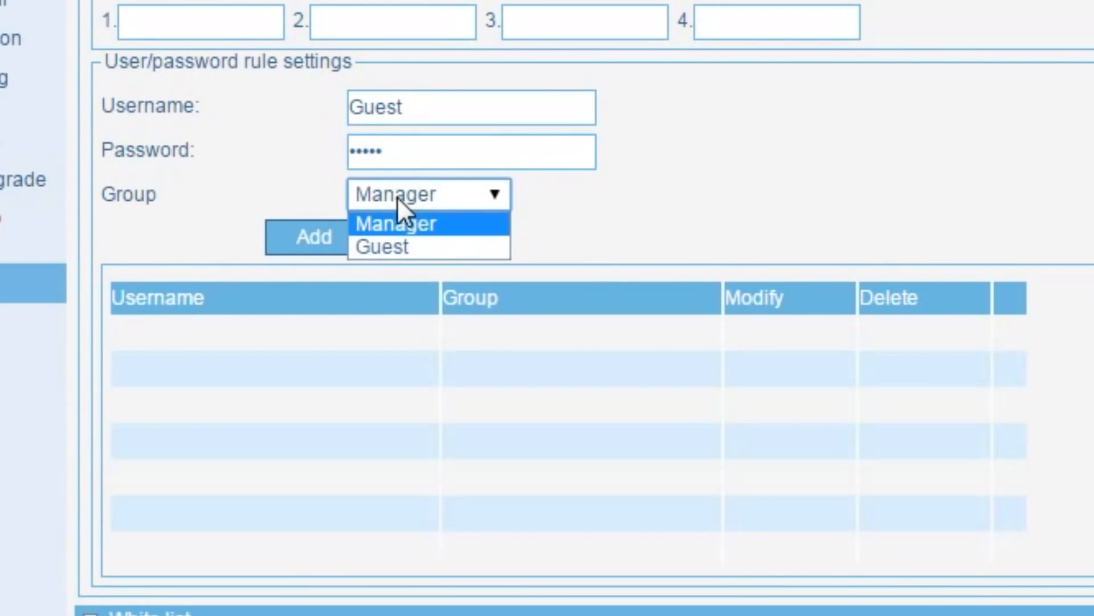
{"action": "left_click", "coordinate": [378, 247]}
{"action": "left_click", "coordinate": [331, 236]}
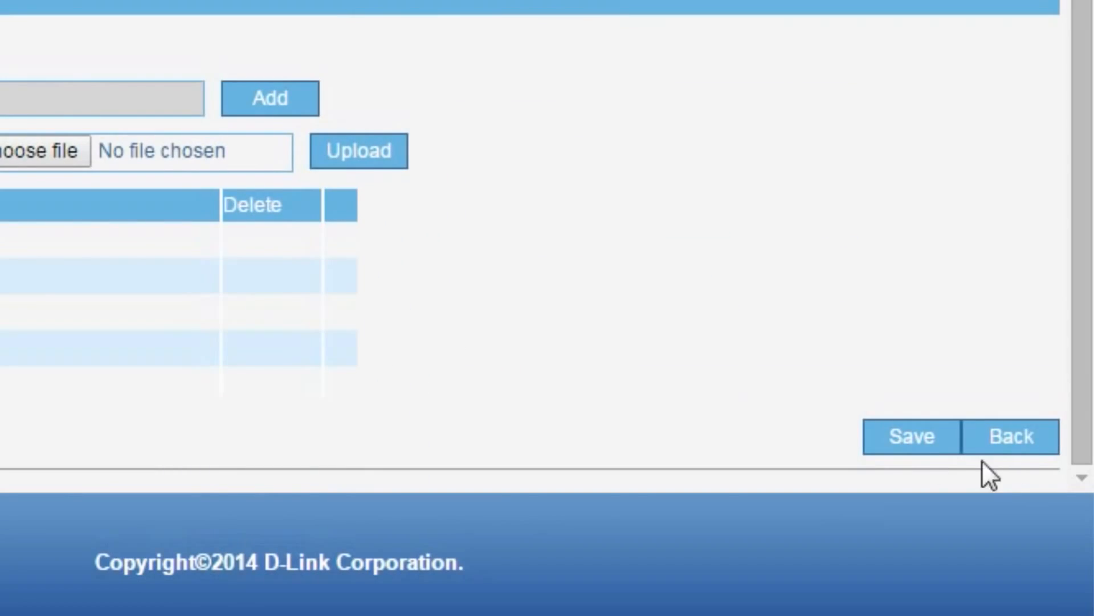
{"action": "left_click", "coordinate": [916, 435]}
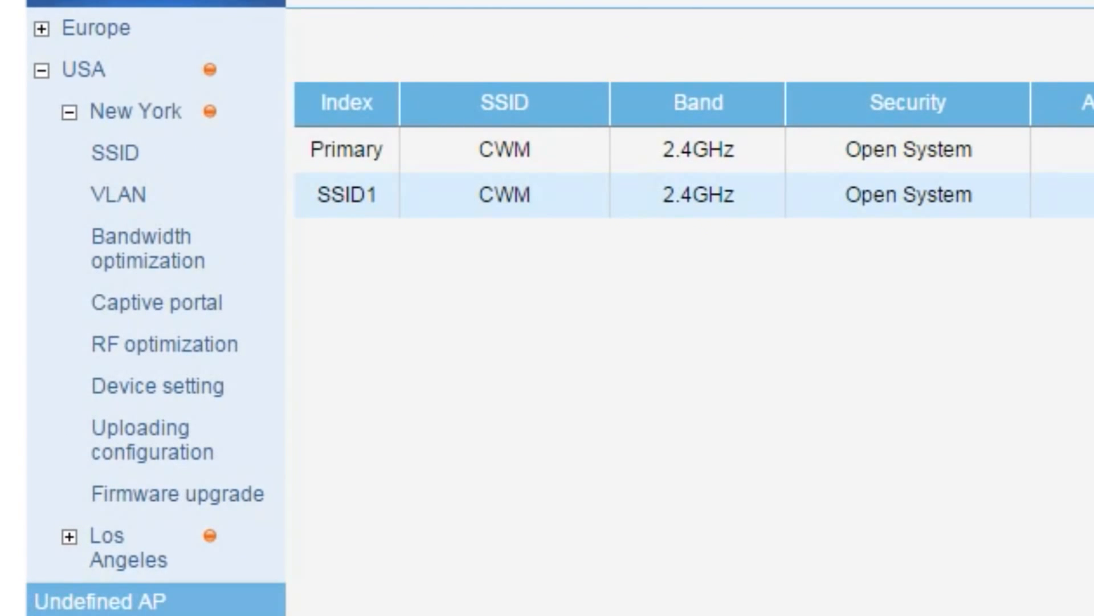
Enable bandwidth optimization with 20 Mbits/sec downlink and 2 Mbits/sec uplink.
{"action": "left_click", "coordinate": [115, 250]}
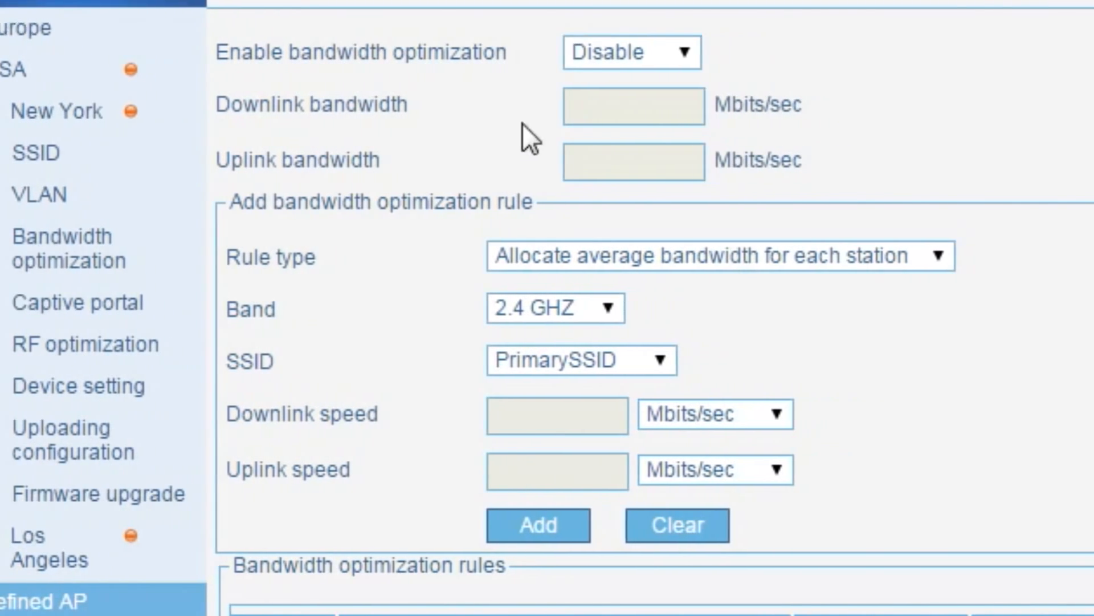
{"action": "left_click", "coordinate": [744, 52]}
{"action": "left_click", "coordinate": [460, 83]}
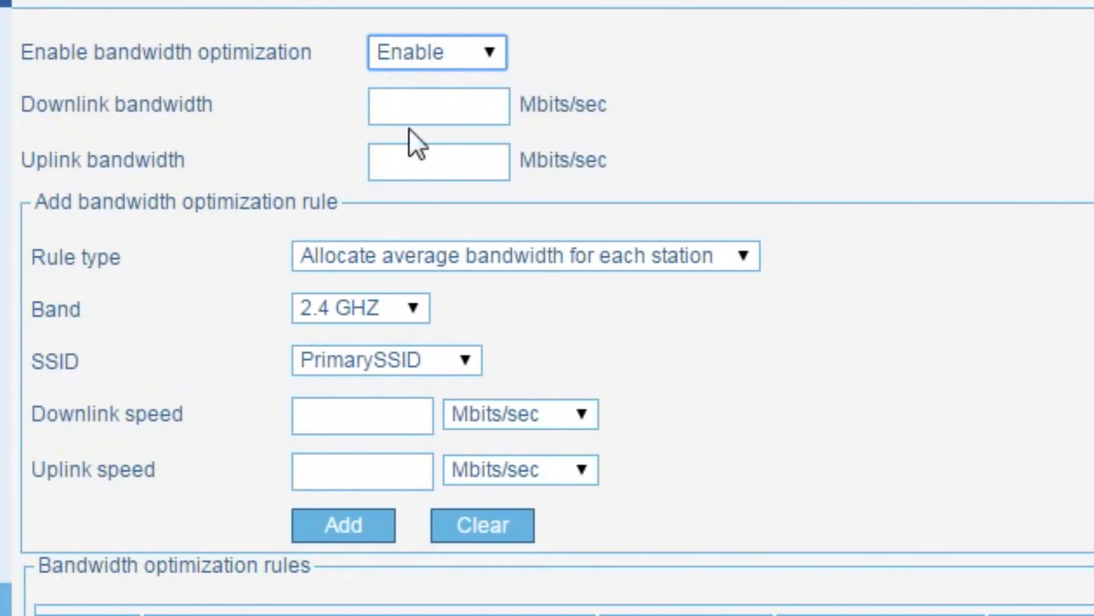
{"action": "left_click", "coordinate": [420, 106]}
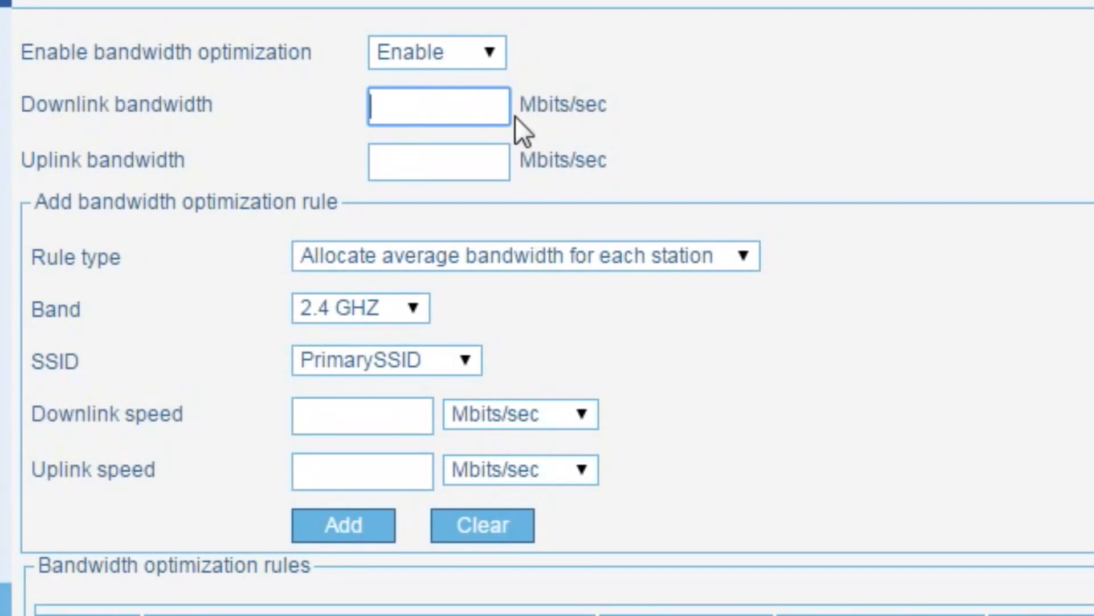
{"action": "type", "text": "20"}
{"action": "key", "text": "Tab"}
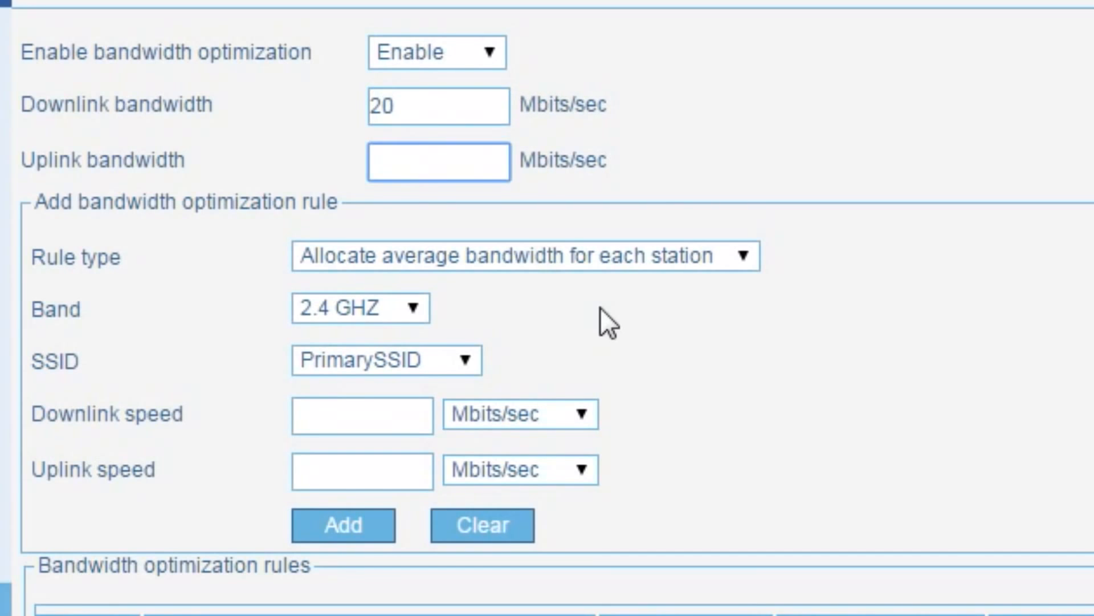
{"action": "type", "text": "2"}
Add an average-per-station rule for SSID 1 at 5 Mbits/sec down, 1 up.
{"action": "left_click", "coordinate": [712, 265]}
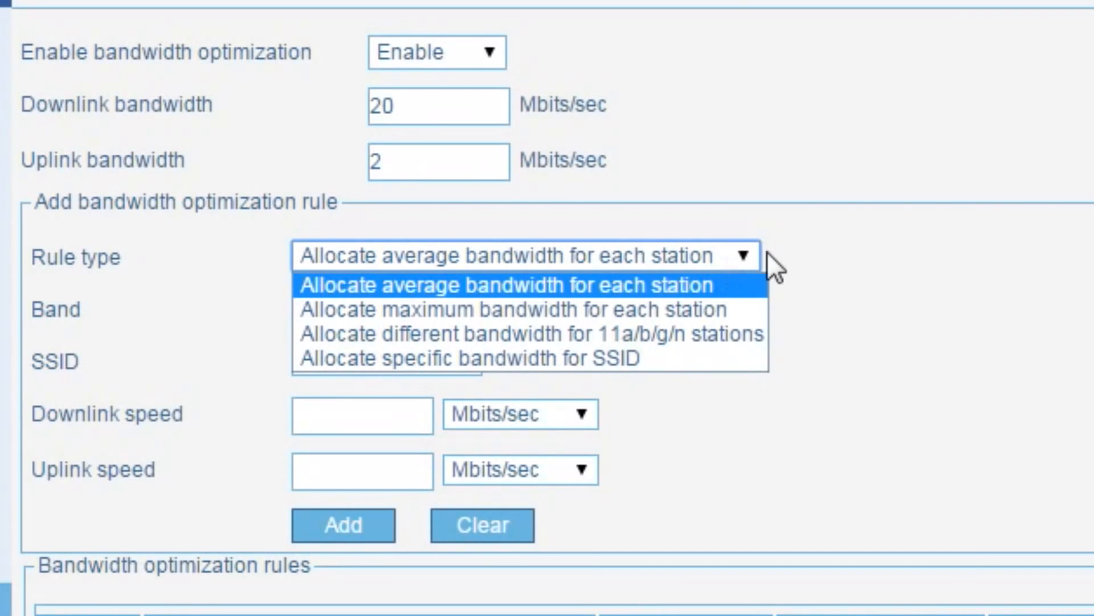
{"action": "left_click", "coordinate": [807, 252]}
{"action": "left_click", "coordinate": [360, 363]}
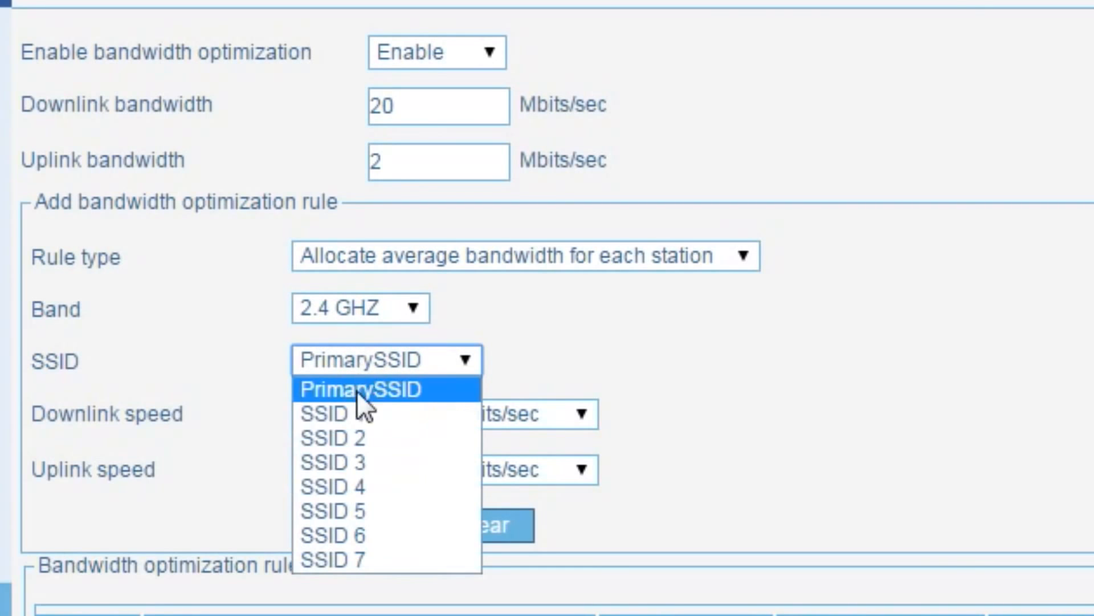
{"action": "left_click", "coordinate": [357, 414]}
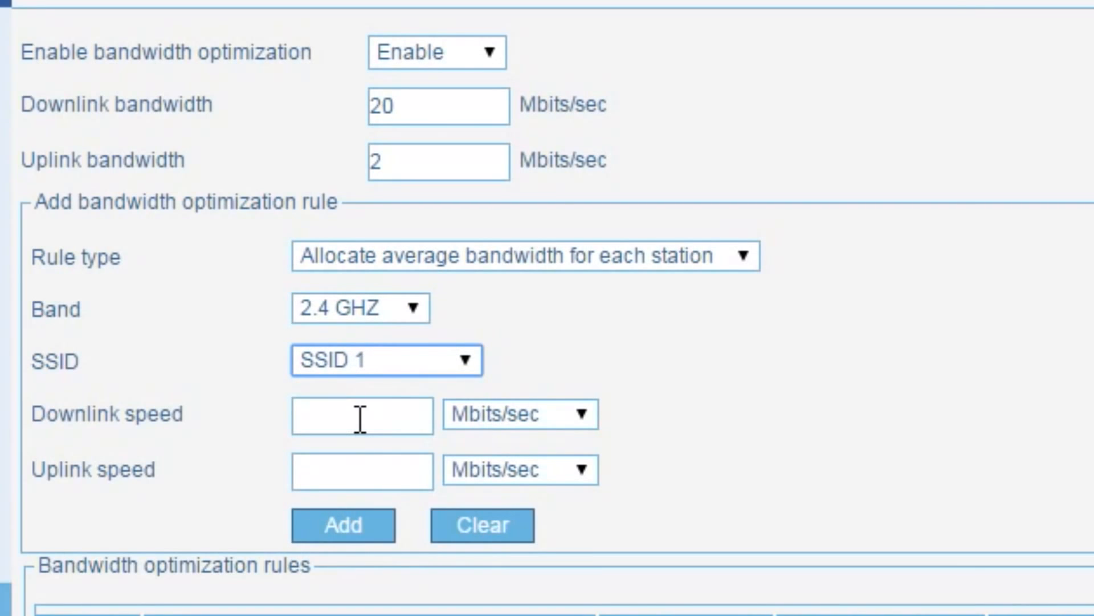
{"action": "left_click", "coordinate": [360, 419]}
{"action": "type", "text": "5"}
{"action": "left_click", "coordinate": [385, 471]}
{"action": "type", "text": "1"}
{"action": "left_click", "coordinate": [344, 31]}
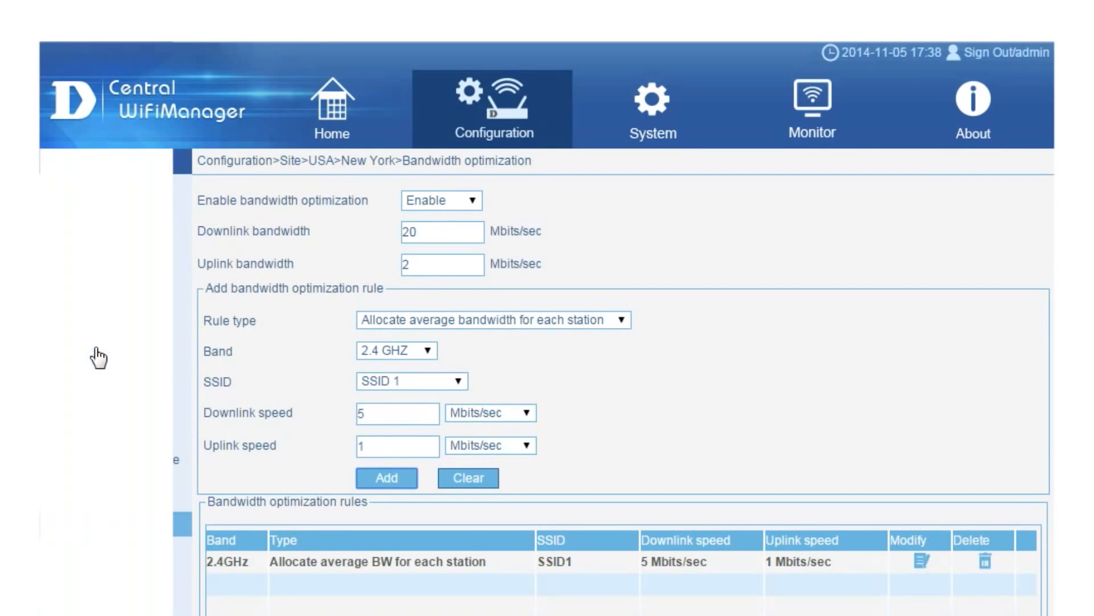
{"action": "left_click", "coordinate": [97, 350]}
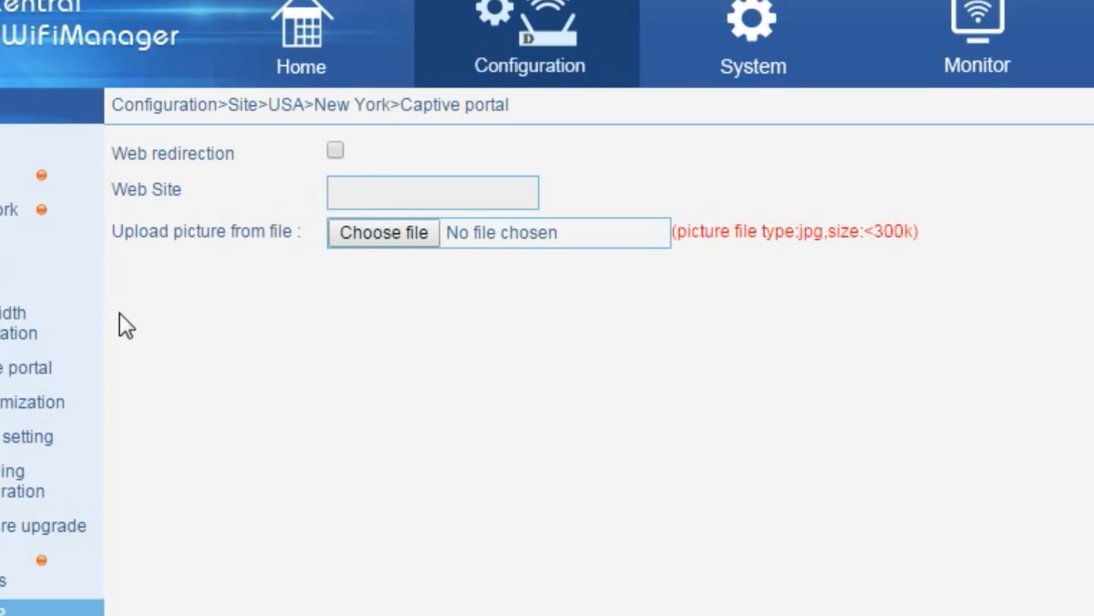
{"action": "left_click", "coordinate": [336, 150]}
{"action": "left_click", "coordinate": [359, 204]}
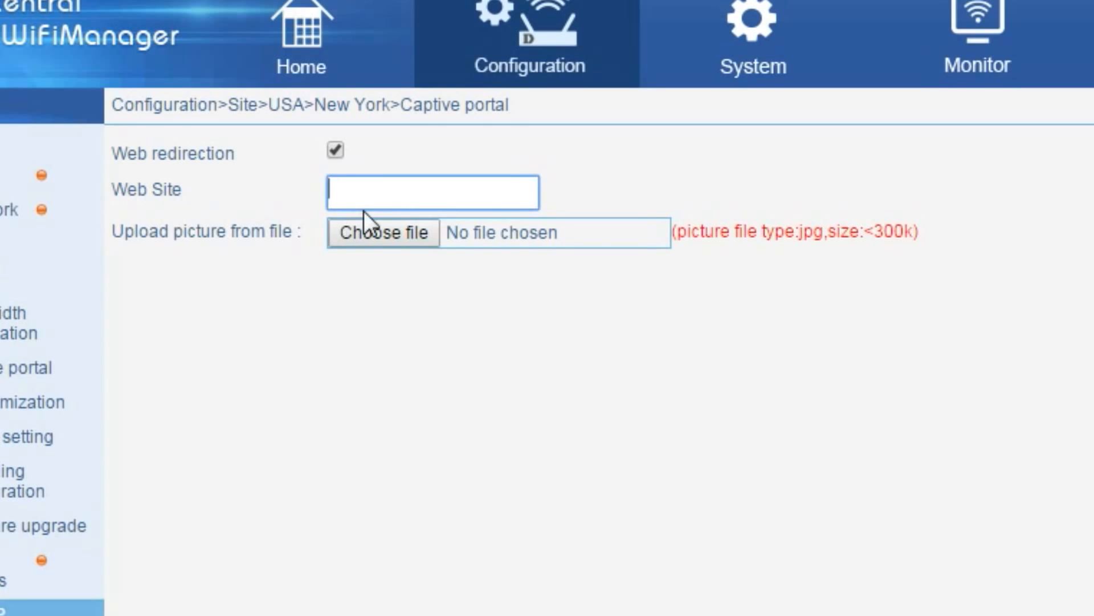
{"action": "type", "text": "www."}
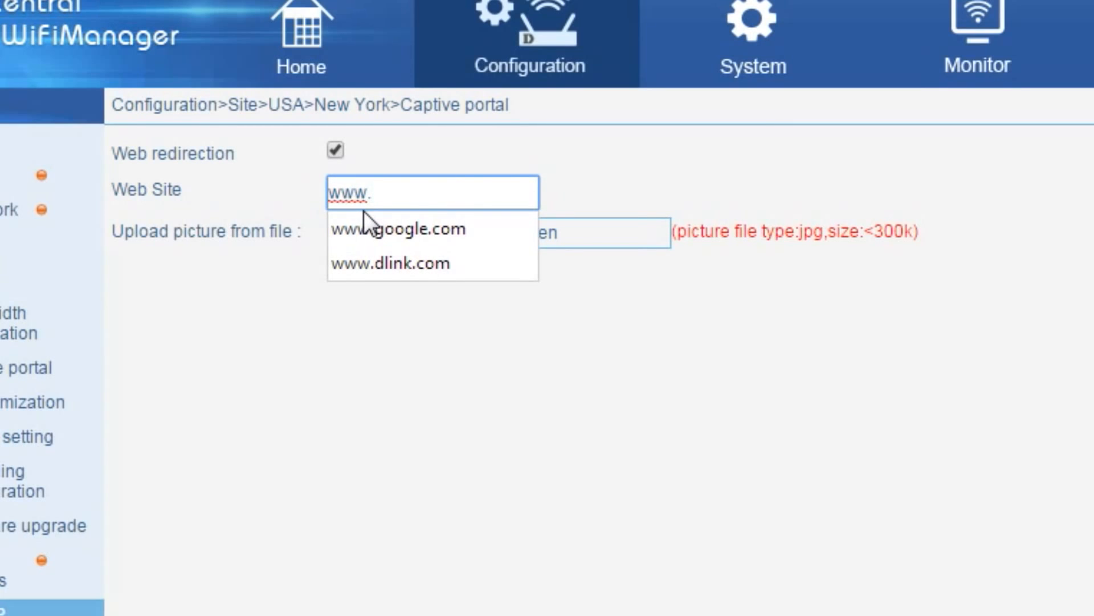
{"action": "key", "text": "Down"}
{"action": "key", "text": "Down"}
{"action": "key", "text": "Return"}
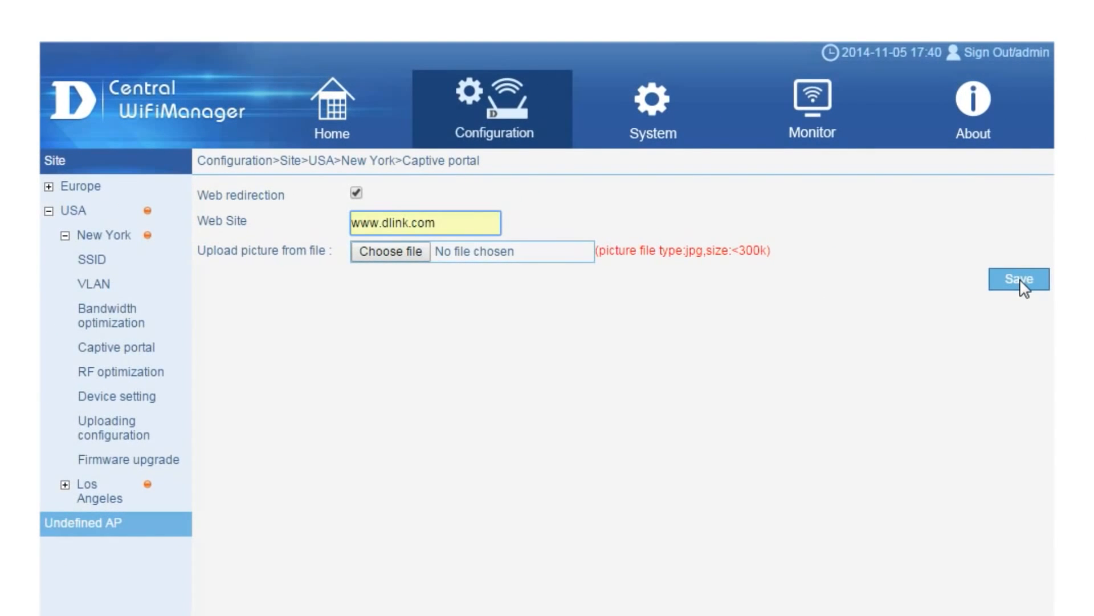
{"action": "left_click", "coordinate": [1025, 288]}
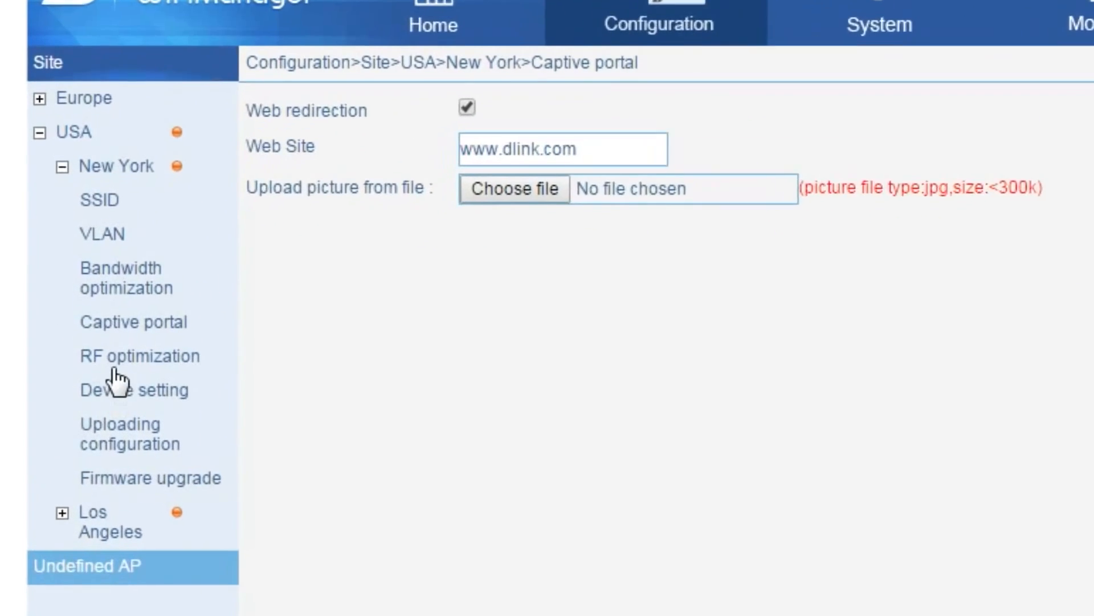
Turn on auto RF optimization for New York, then go to Device setting.
{"action": "left_click", "coordinate": [114, 356]}
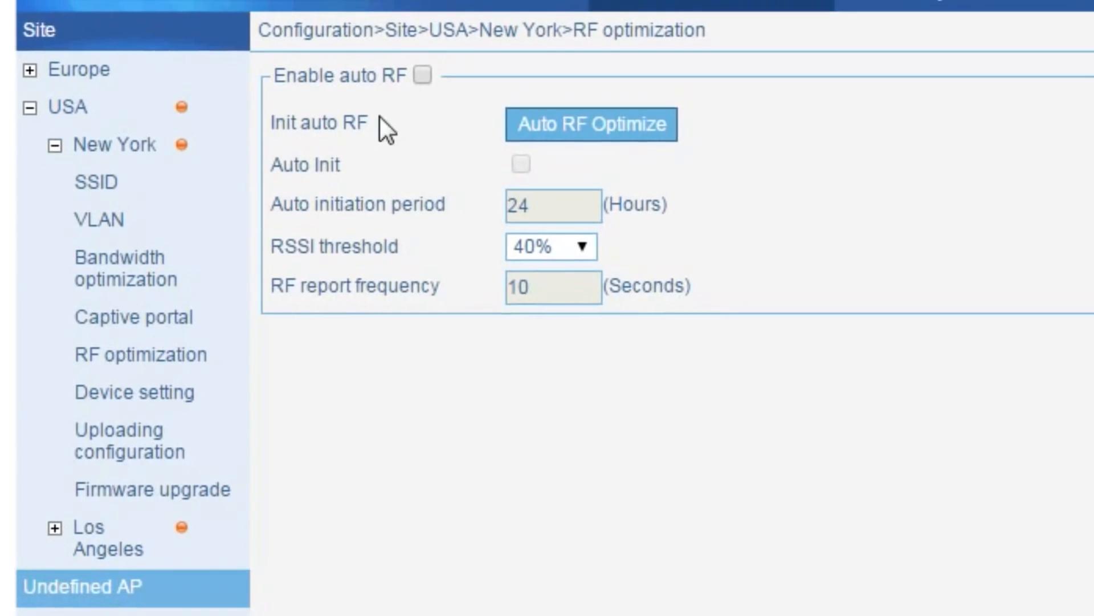
{"action": "left_click", "coordinate": [302, 160]}
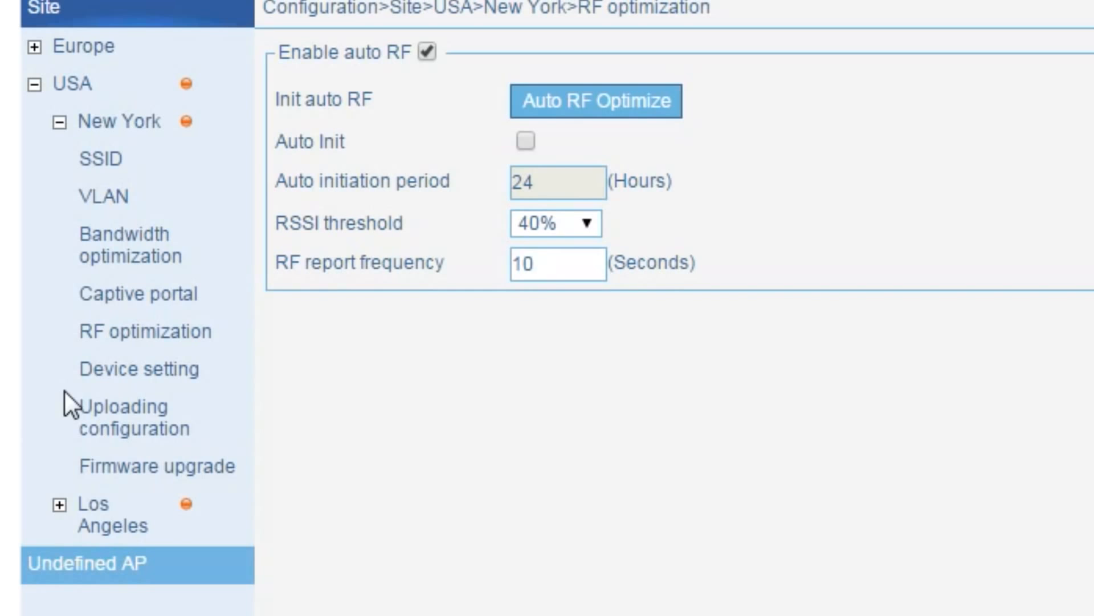
{"action": "left_click", "coordinate": [119, 369]}
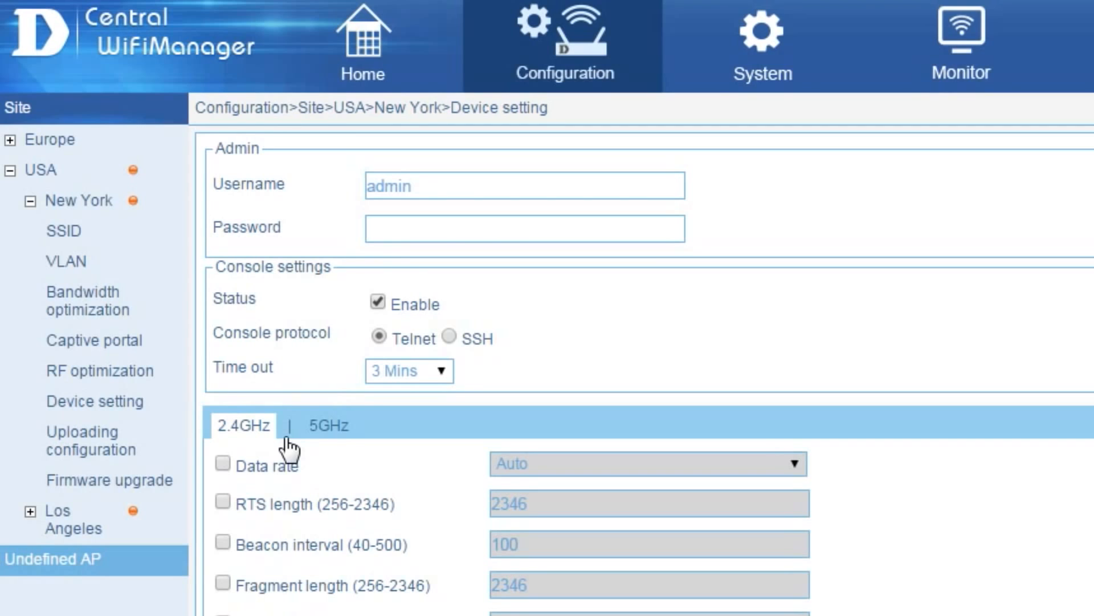
Enable Band Steering on the 5GHz radio and save the device settings.
{"action": "left_click", "coordinate": [331, 427]}
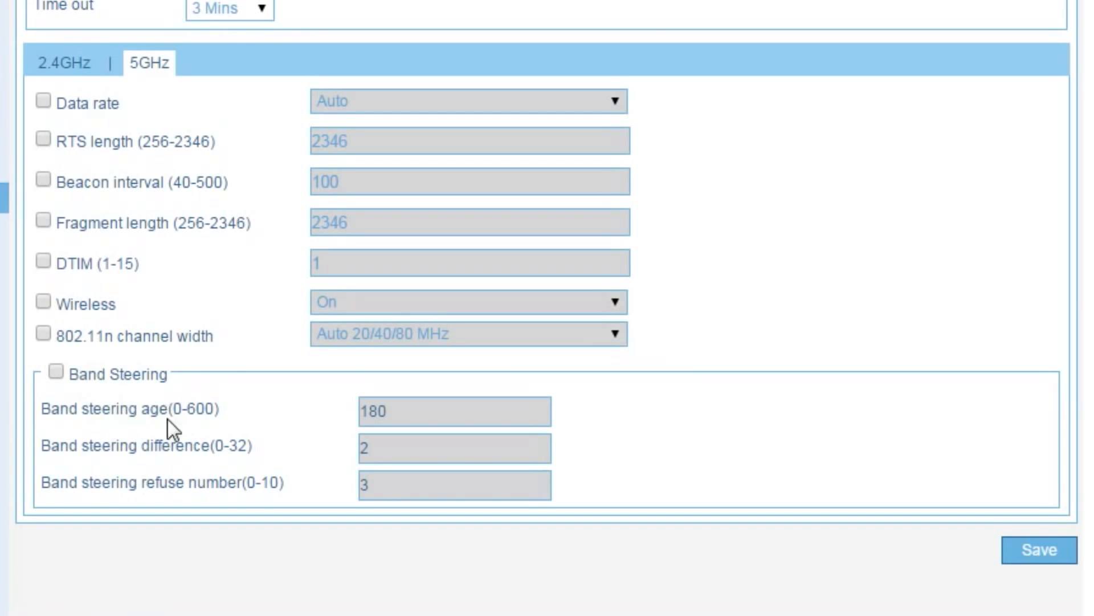
{"action": "left_click", "coordinate": [59, 372]}
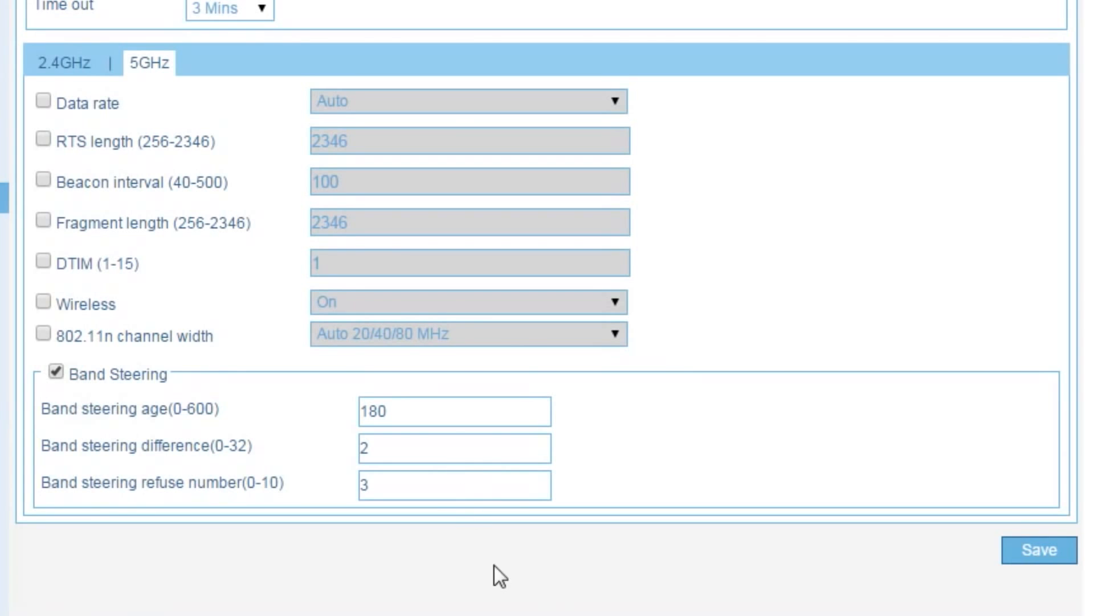
{"action": "left_click", "coordinate": [1048, 549]}
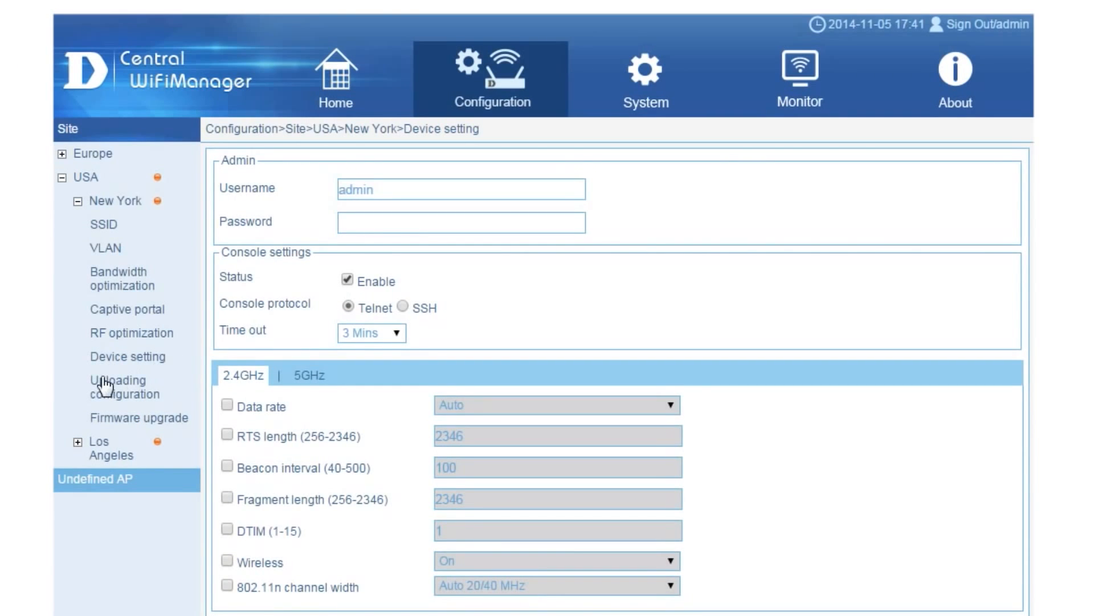
Review the configuration upload schedule, then view the Firmware upgrade page's DAP models.
{"action": "left_click", "coordinate": [114, 392]}
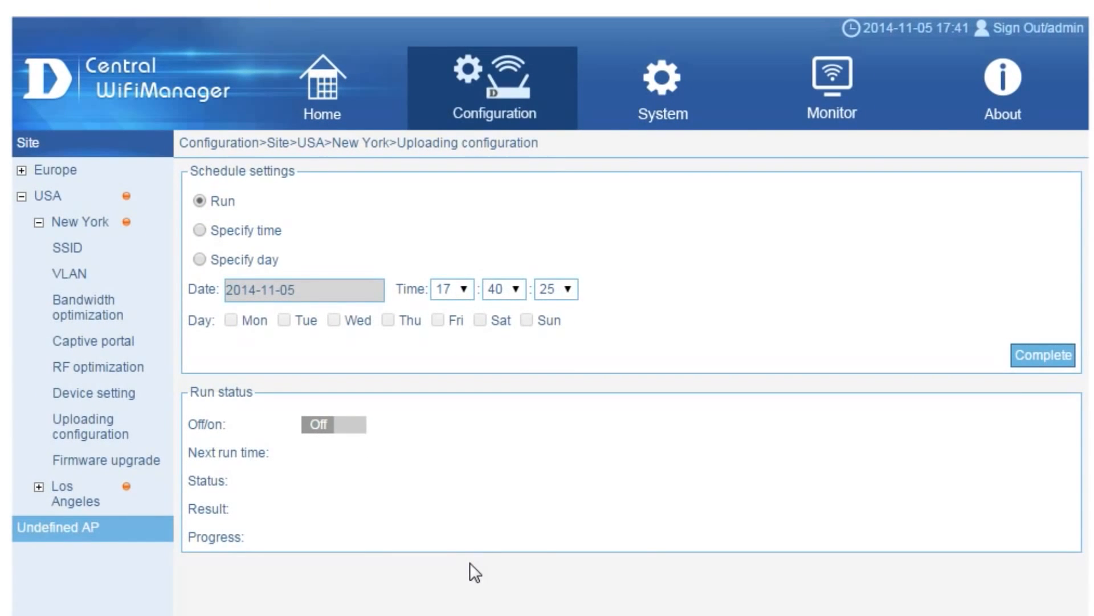
{"action": "left_click", "coordinate": [132, 461]}
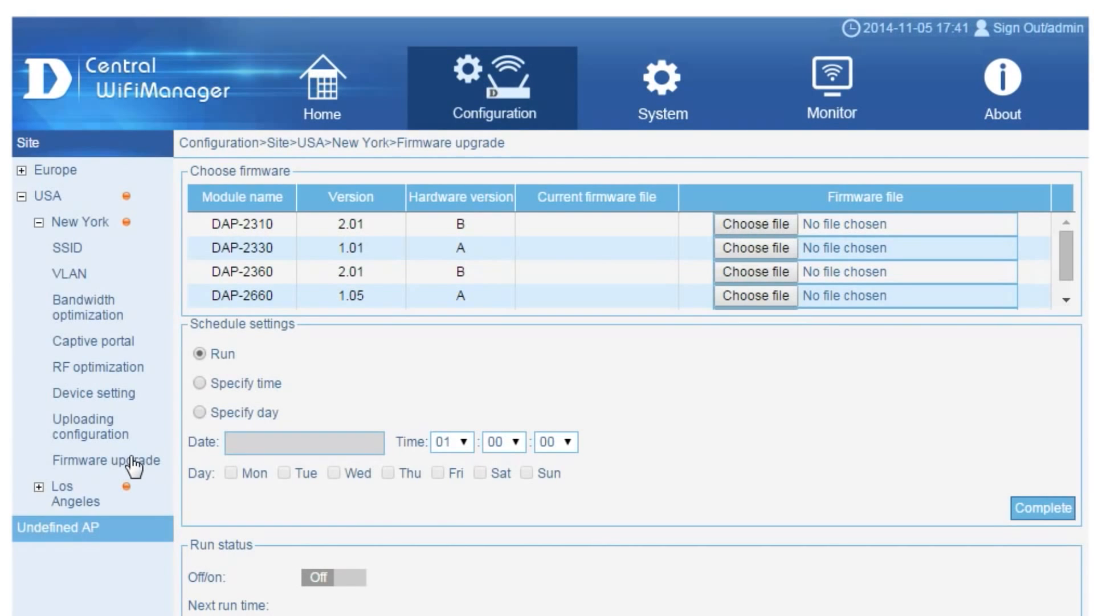